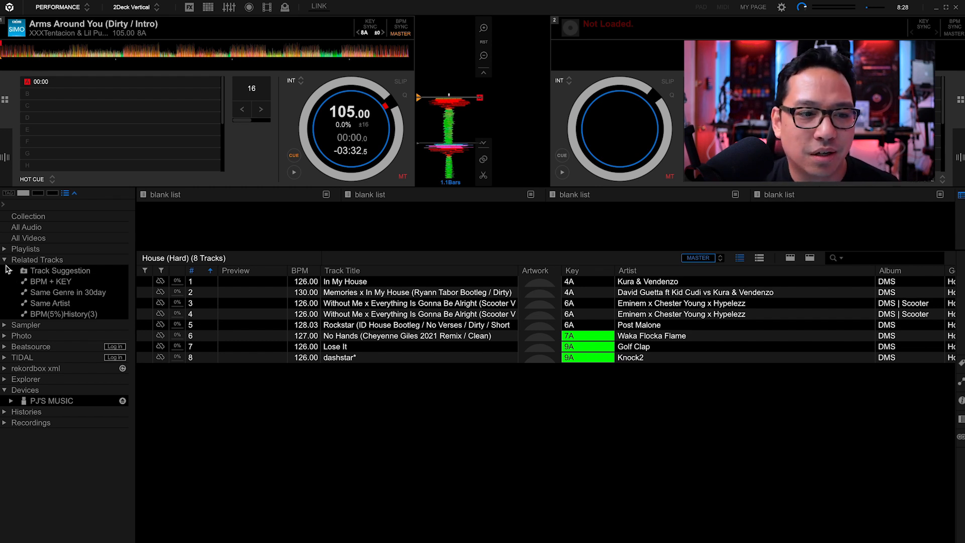
# - Browse the Era, Mood and Association lists under Track Suggestion for the loaded track, and collapse the folder
pyautogui.click(11, 272)
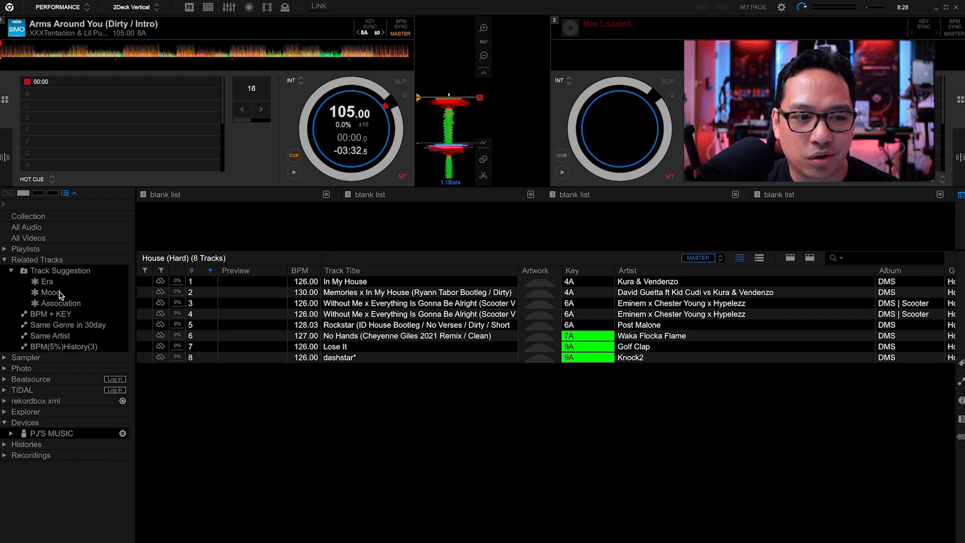
pyautogui.click(48, 283)
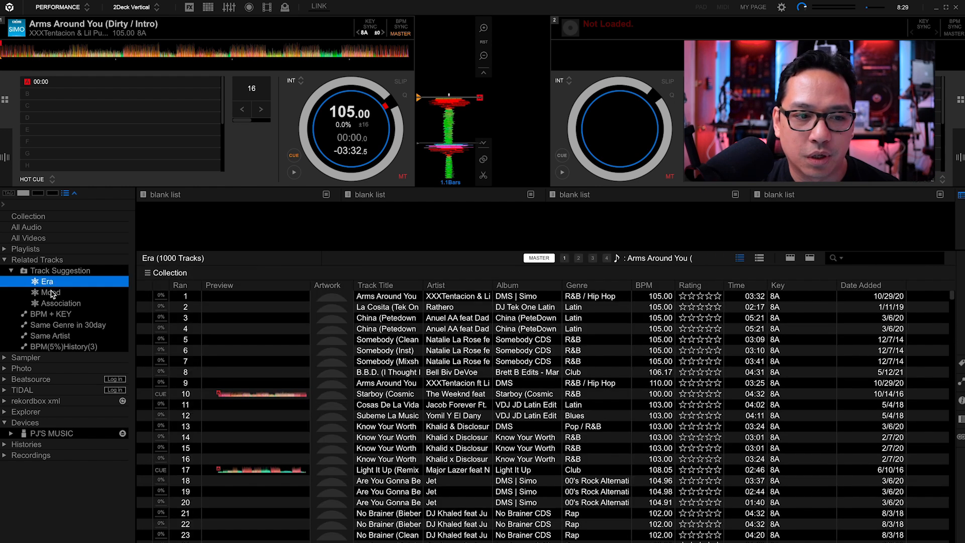
pyautogui.click(51, 293)
pyautogui.click(62, 304)
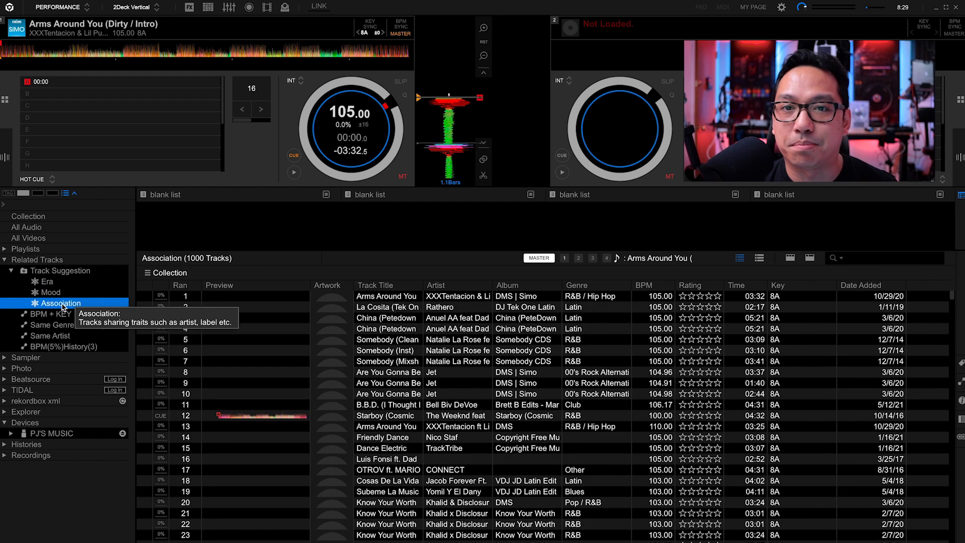
pyautogui.click(50, 294)
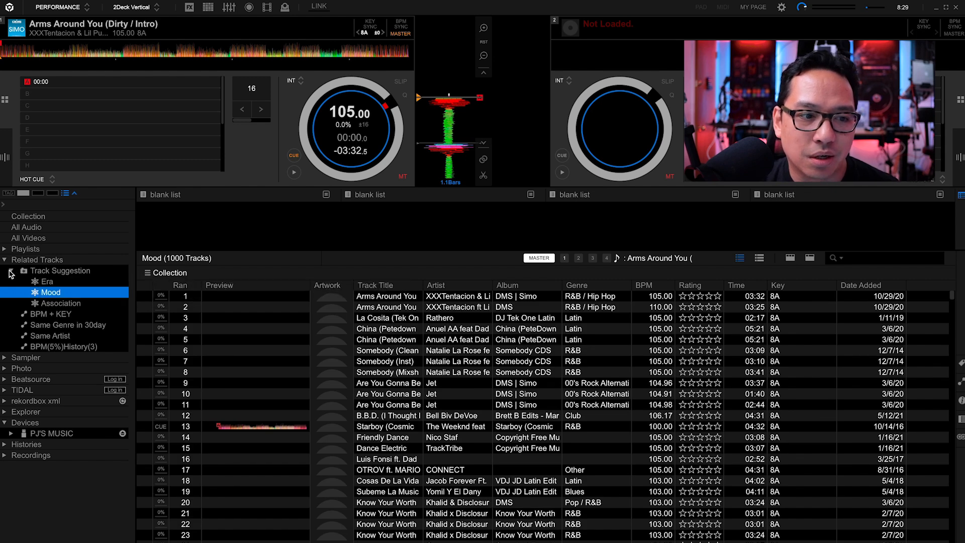
pyautogui.click(11, 272)
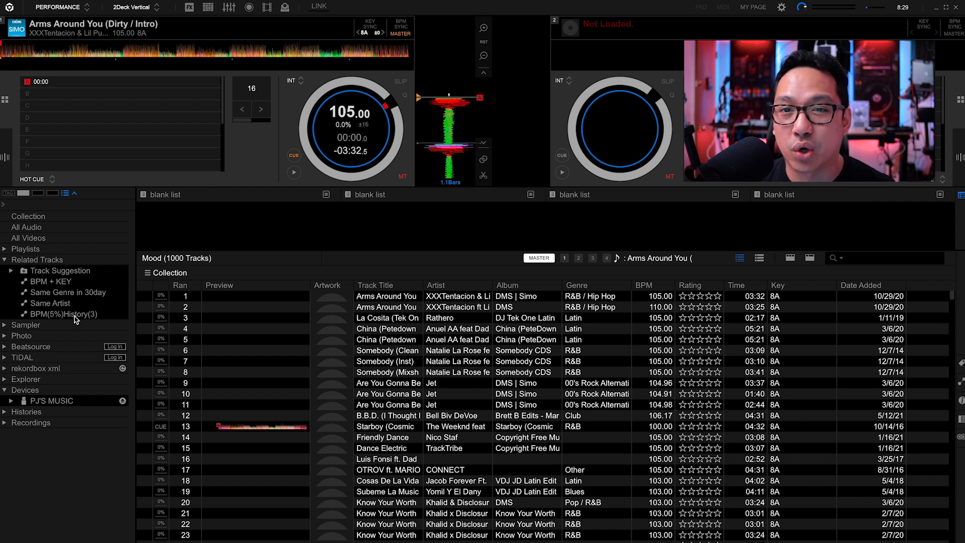
# - Show the BPM + KEY related tracks and review the criteria that define the list
pyautogui.click(64, 286)
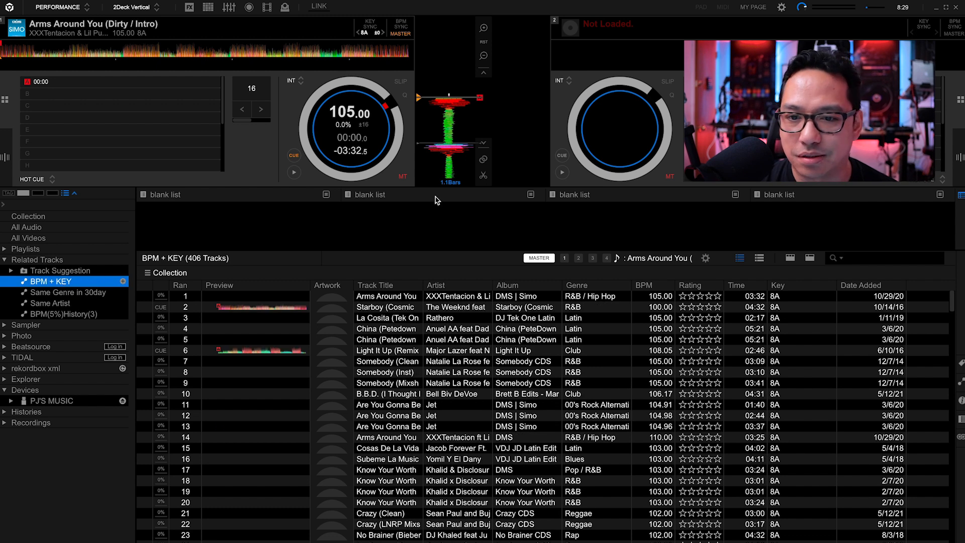
pyautogui.click(705, 258)
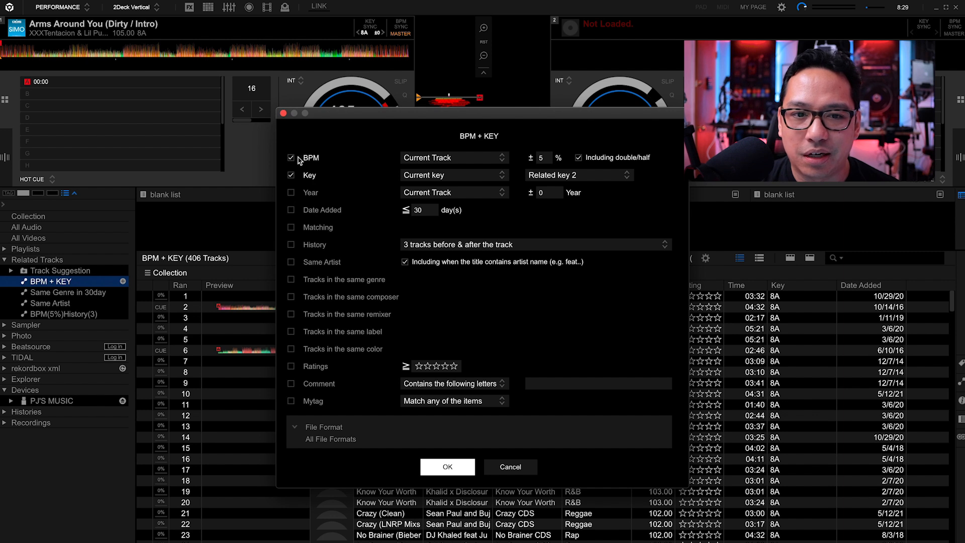
pyautogui.click(474, 162)
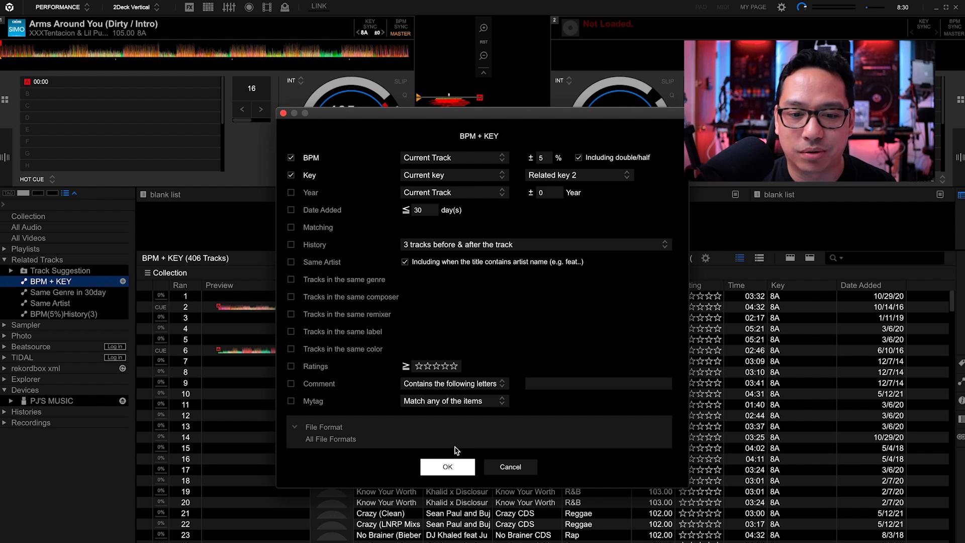
pyautogui.click(452, 463)
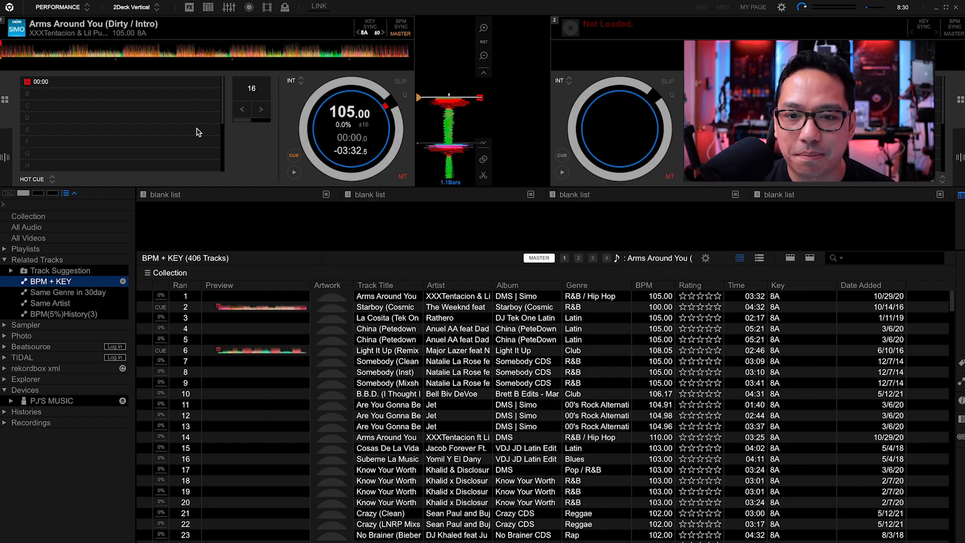
# - Examine the BPM values throughout the BPM + KEY list against the tempo of the loaded track
pyautogui.moveTo(346, 116)
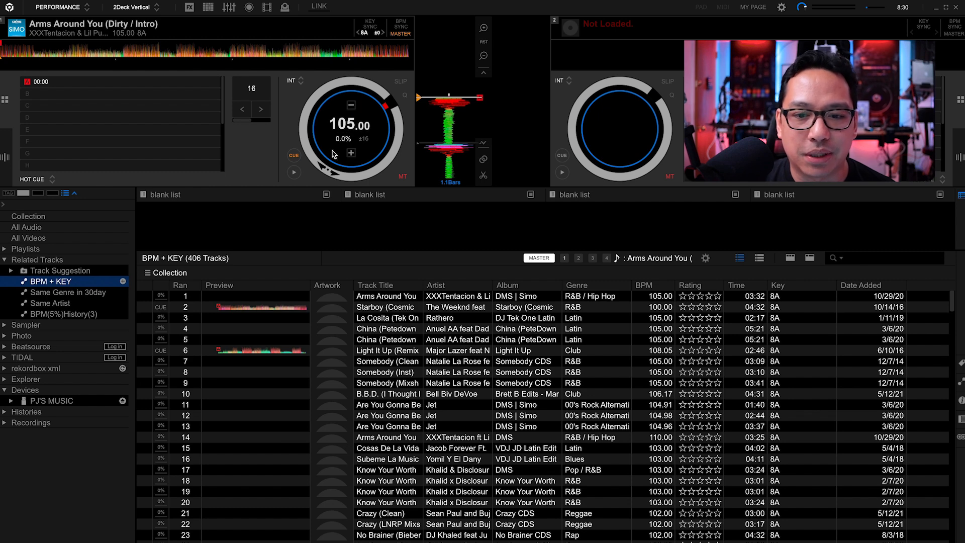
pyautogui.scroll(-20, 660, 344)
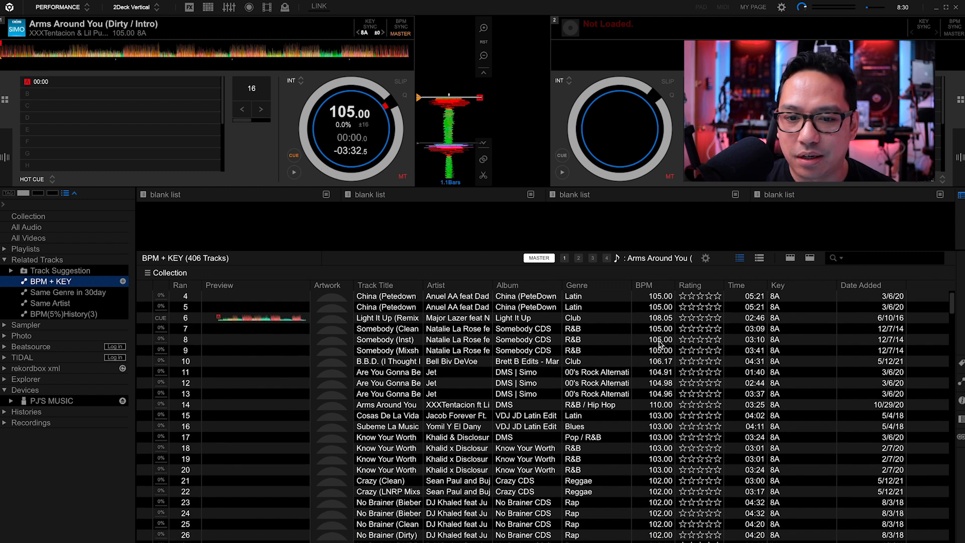
pyautogui.scroll(-20, 660, 344)
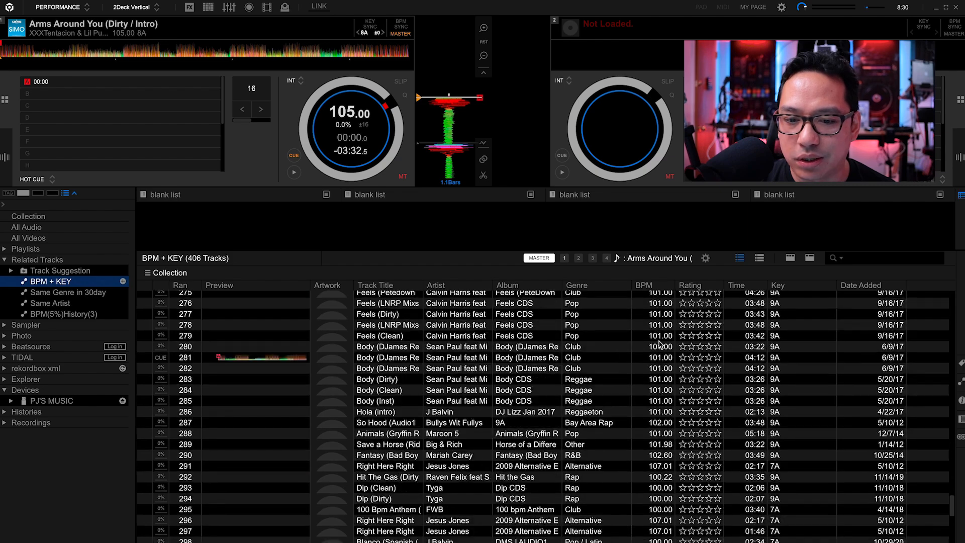
pyautogui.scroll(-19, 660, 345)
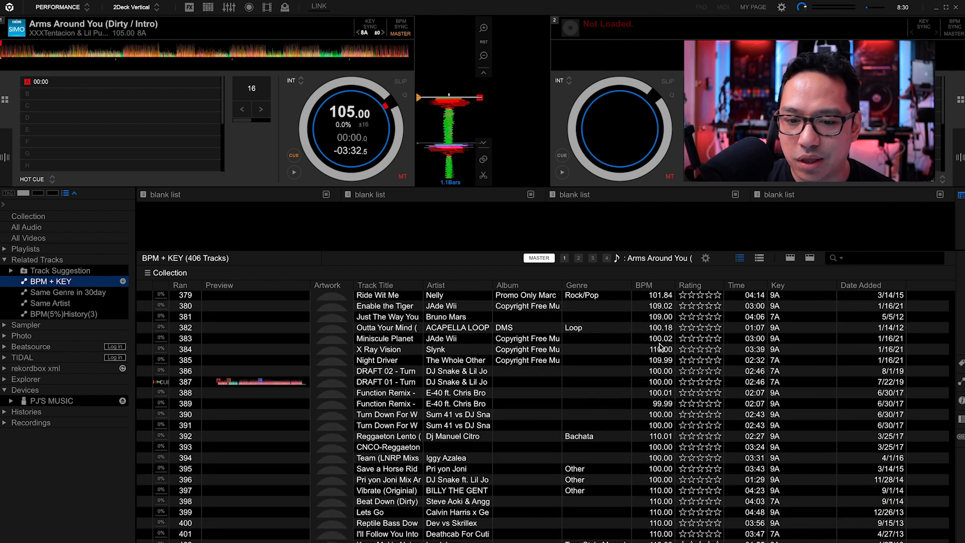
pyautogui.scroll(20, 660, 346)
pyautogui.scroll(-20, 660, 345)
pyautogui.scroll(20, 660, 346)
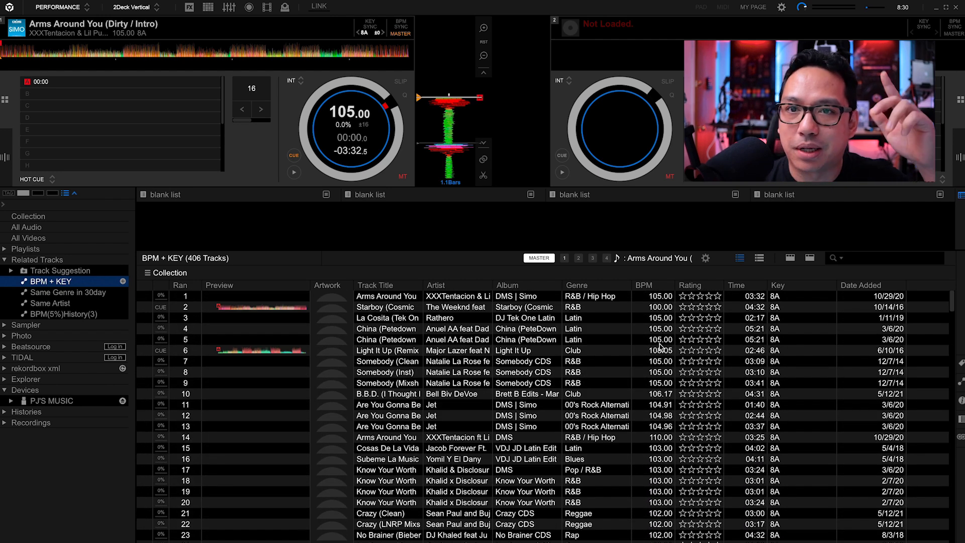
# - Recheck the BPM + KEY criteria and examine the key values throughout its track list
pyautogui.click(705, 258)
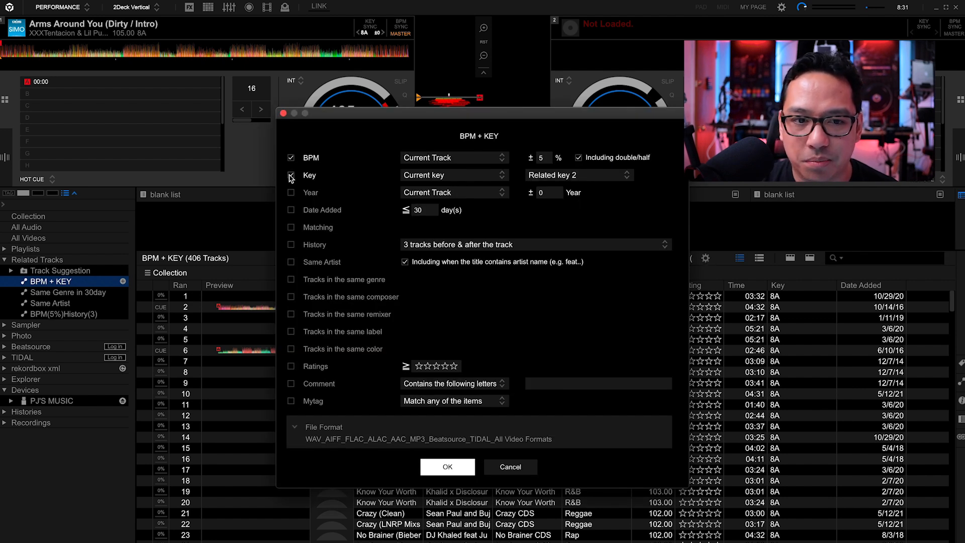
pyautogui.click(283, 113)
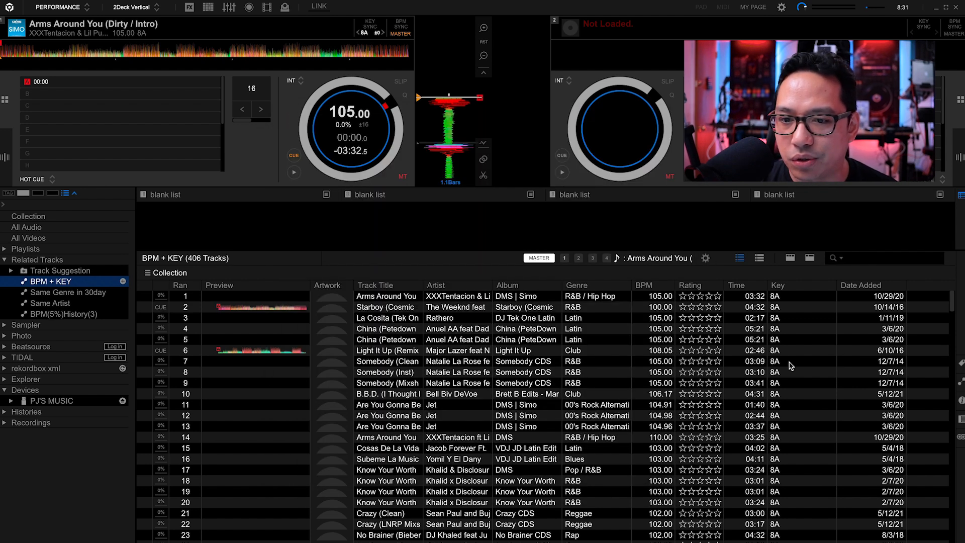
pyautogui.scroll(-1, 792, 366)
pyautogui.scroll(-15, 792, 365)
pyautogui.scroll(20, 792, 365)
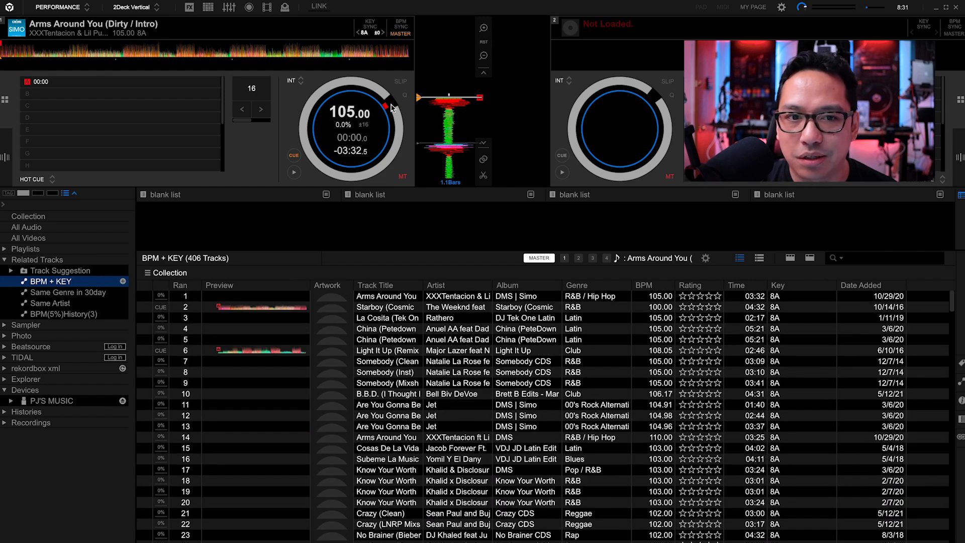
pyautogui.scroll(-20, 793, 444)
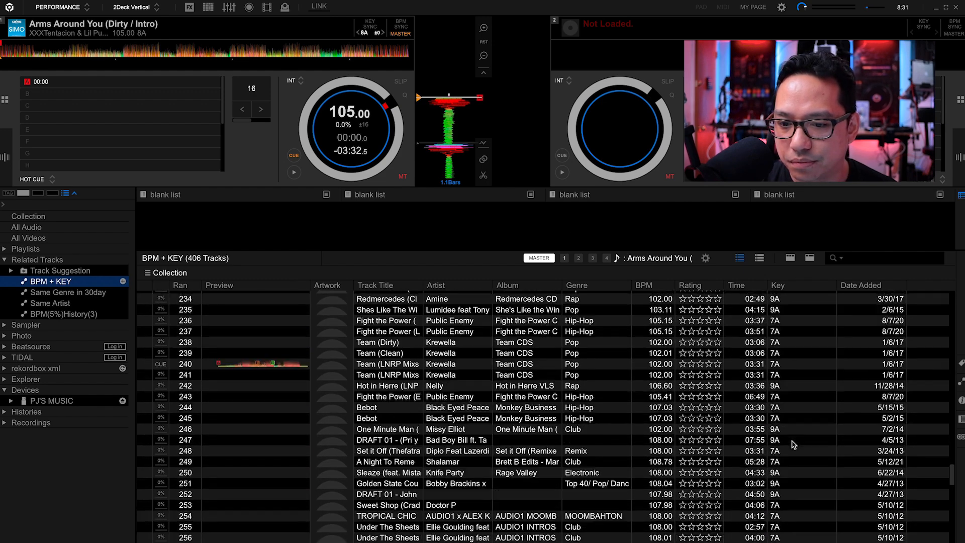
pyautogui.scroll(20, 793, 445)
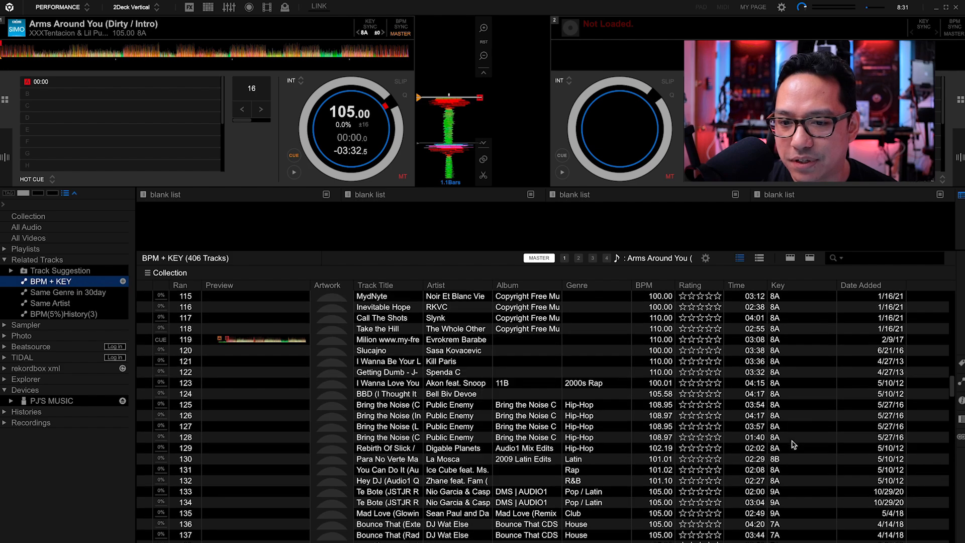
pyautogui.scroll(5, 793, 444)
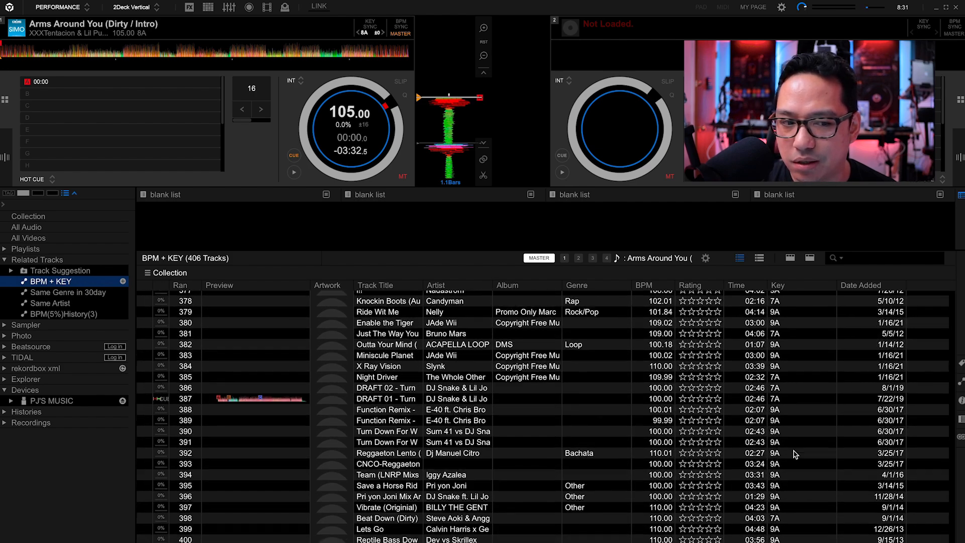
pyautogui.scroll(20, 794, 454)
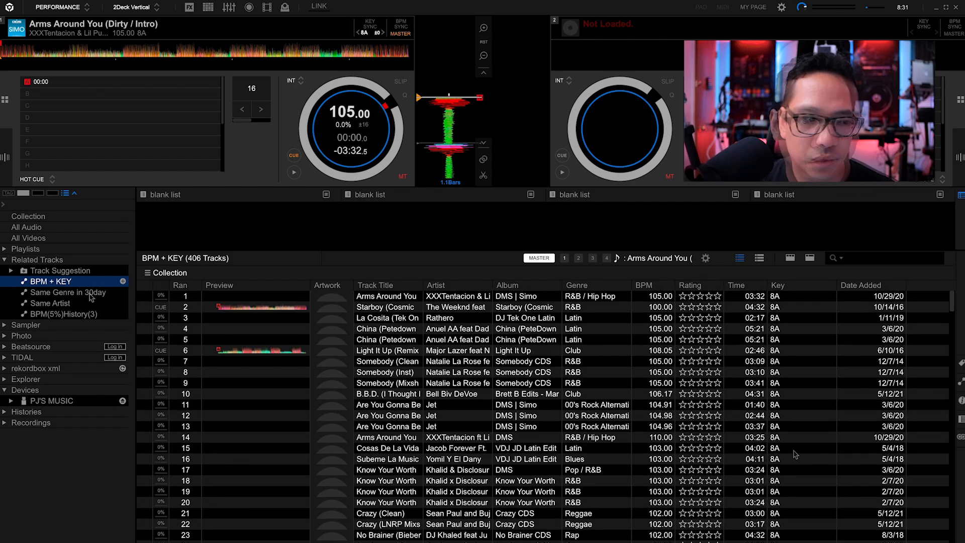
# - Show the Same Genre in 30day related tracks and review the list's criteria
pyautogui.click(91, 297)
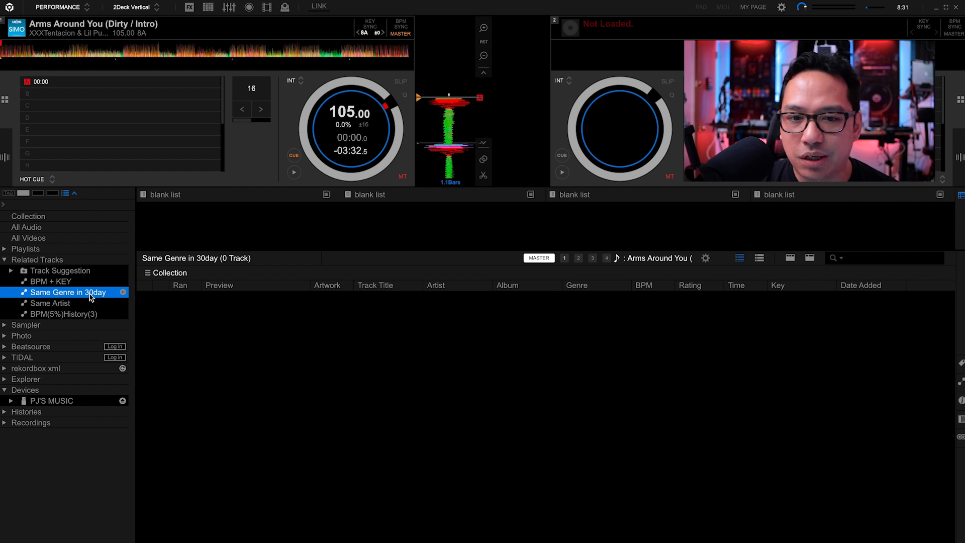
pyautogui.click(705, 260)
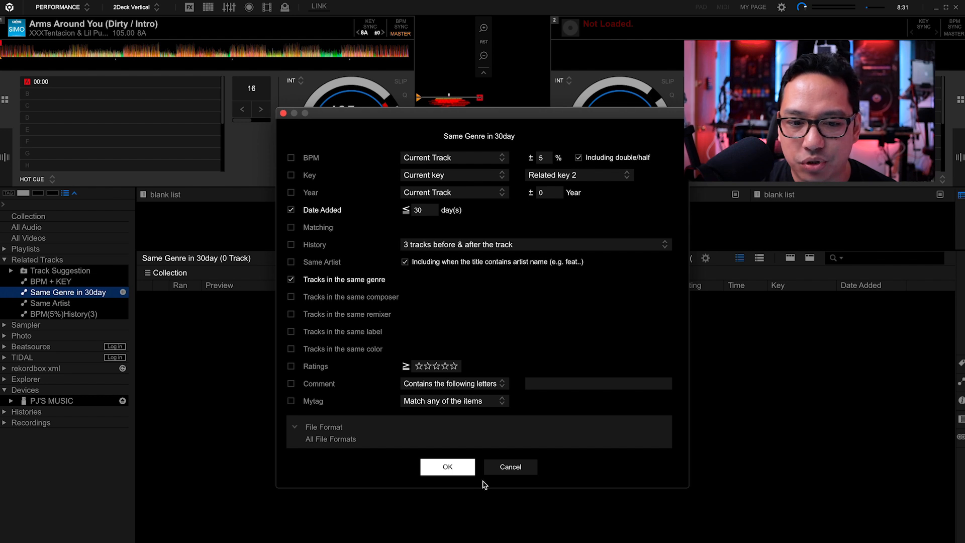
pyautogui.click(447, 467)
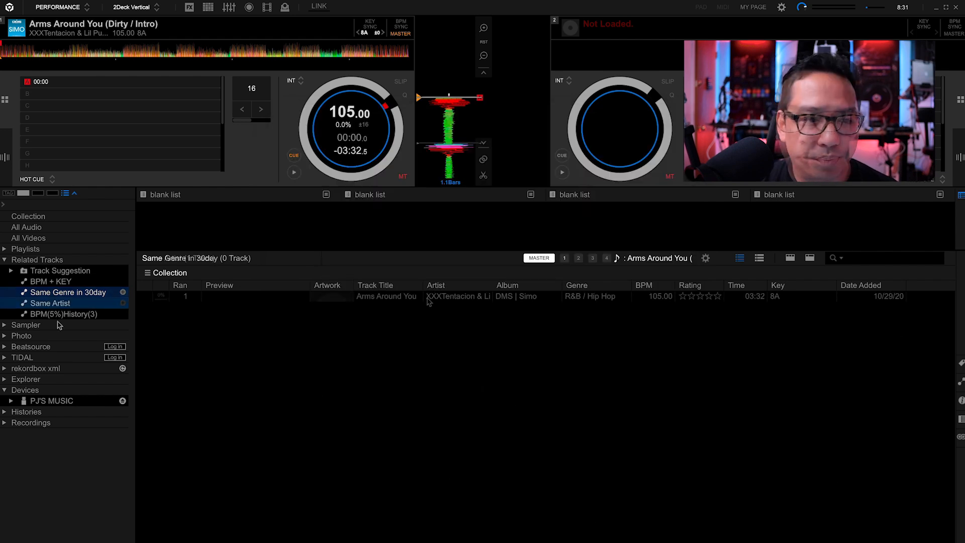
# - Show the Same Artist related tracks and review the list's criteria
pyautogui.click(54, 304)
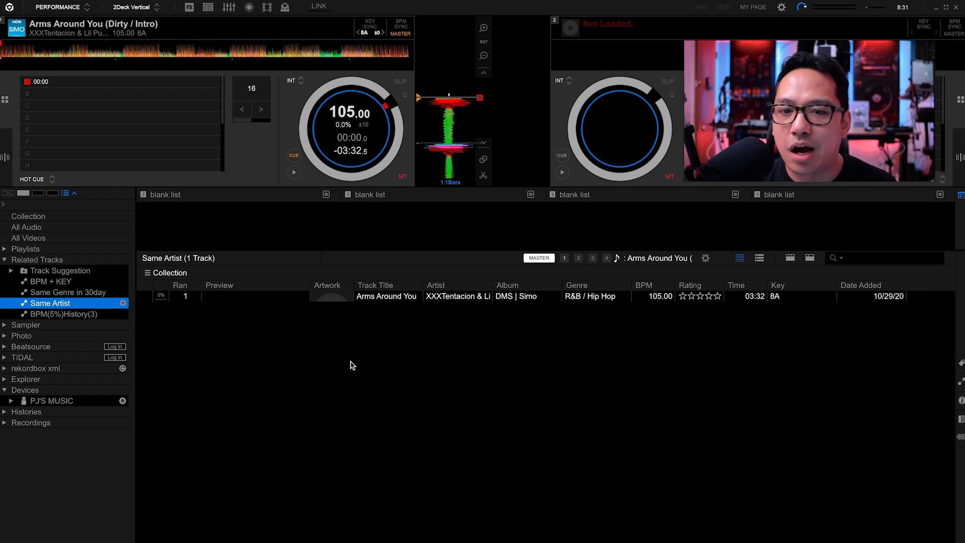
pyautogui.click(706, 258)
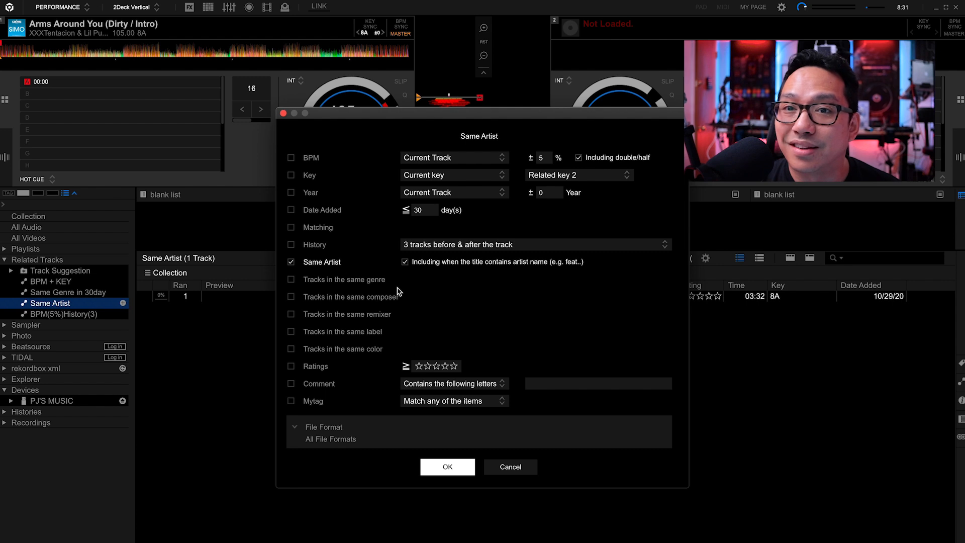
pyautogui.click(439, 467)
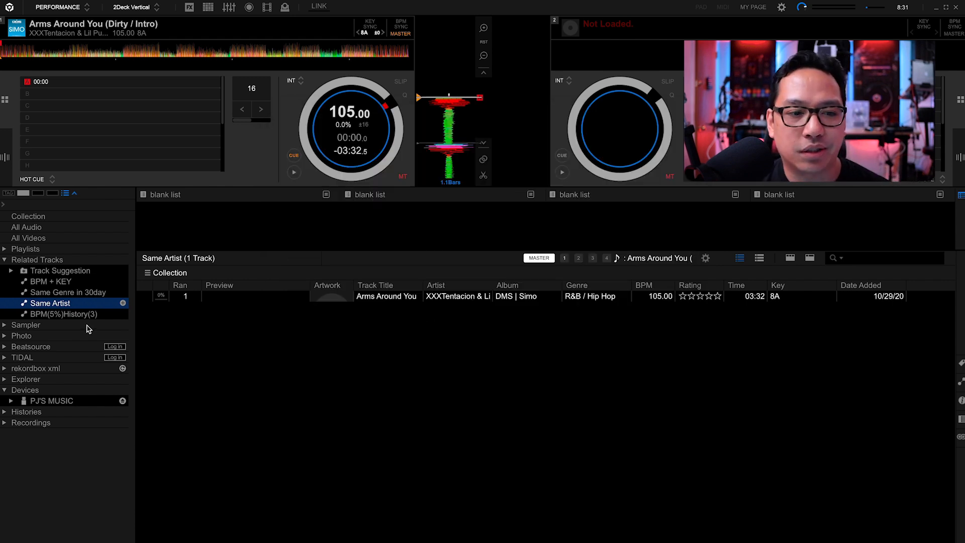
# - View the BPM(5%)History(3) list and create a new related tracks list that uses only the Key and Same Artist criteria
pyautogui.click(110, 316)
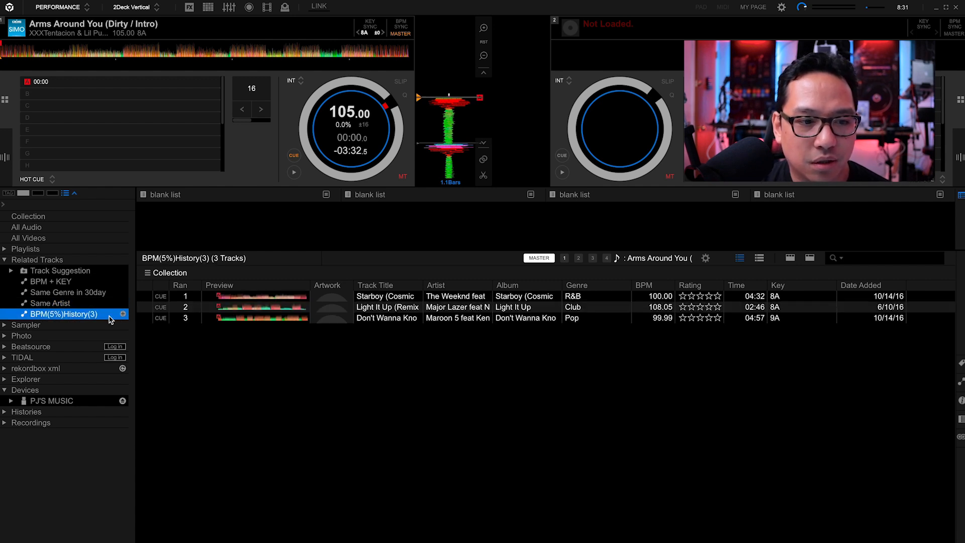
pyautogui.click(124, 316)
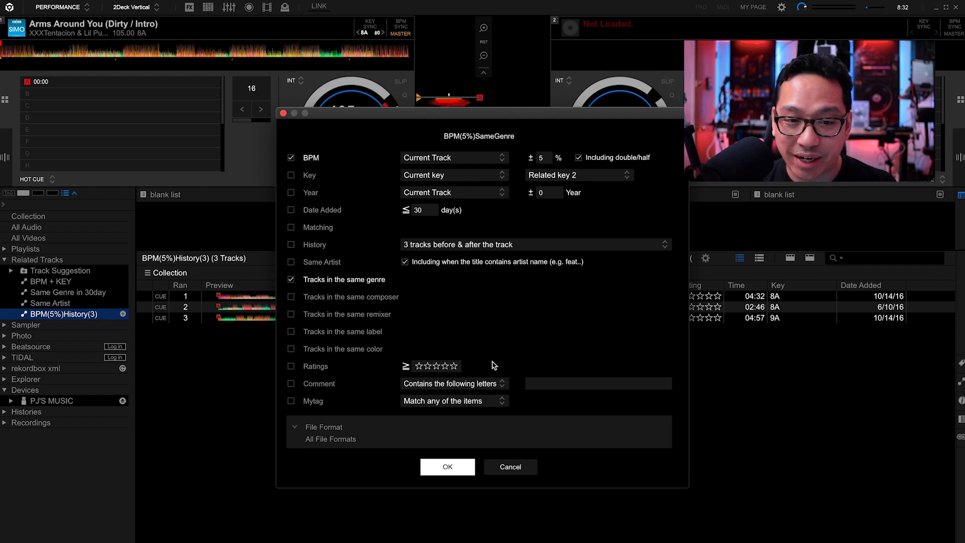
pyautogui.click(291, 280)
pyautogui.click(291, 262)
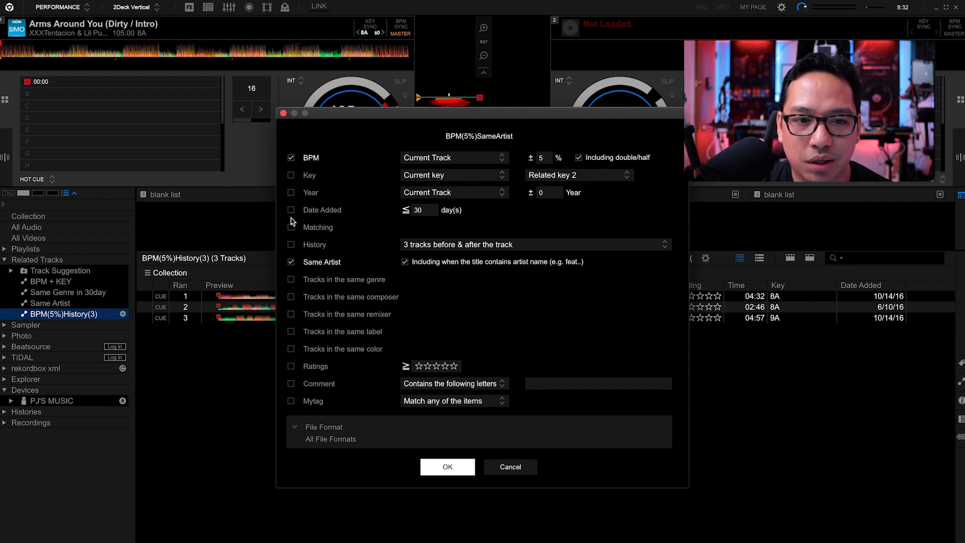
pyautogui.click(290, 175)
pyautogui.click(291, 157)
pyautogui.click(440, 469)
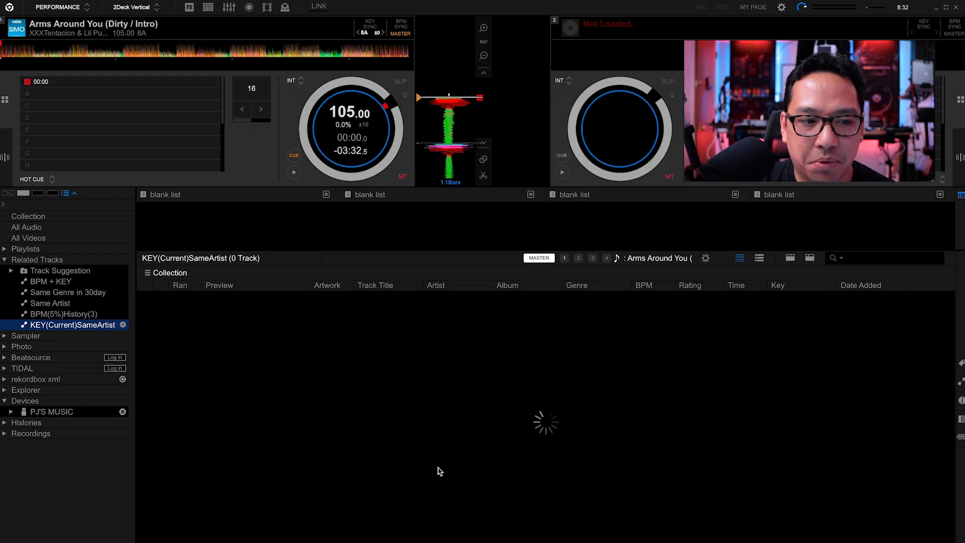
# - Delete the newly created related tracks list based on current key and same artist
pyautogui.rightClick(94, 329)
pyautogui.click(136, 301)
pyautogui.click(459, 346)
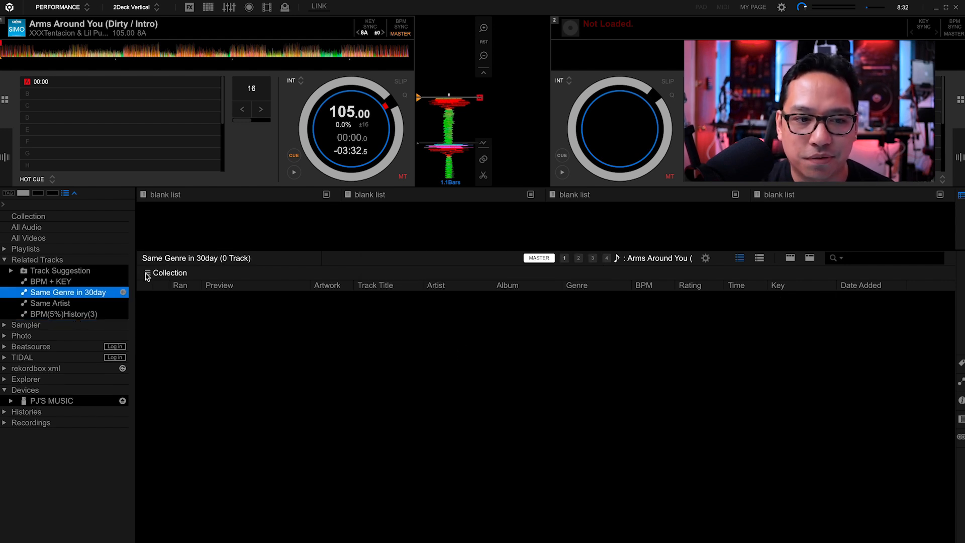
# - Limit the Same Genre in 30day playlist sources to Make the Record Skip Live Remix, Lime Lounge Sept 8, and Ninjas and Transformers
pyautogui.click(148, 273)
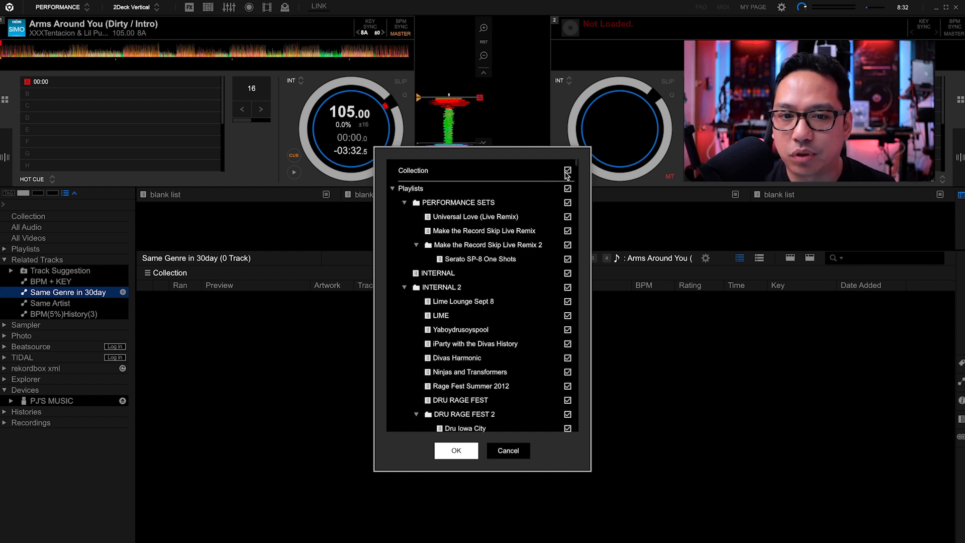
pyautogui.click(567, 189)
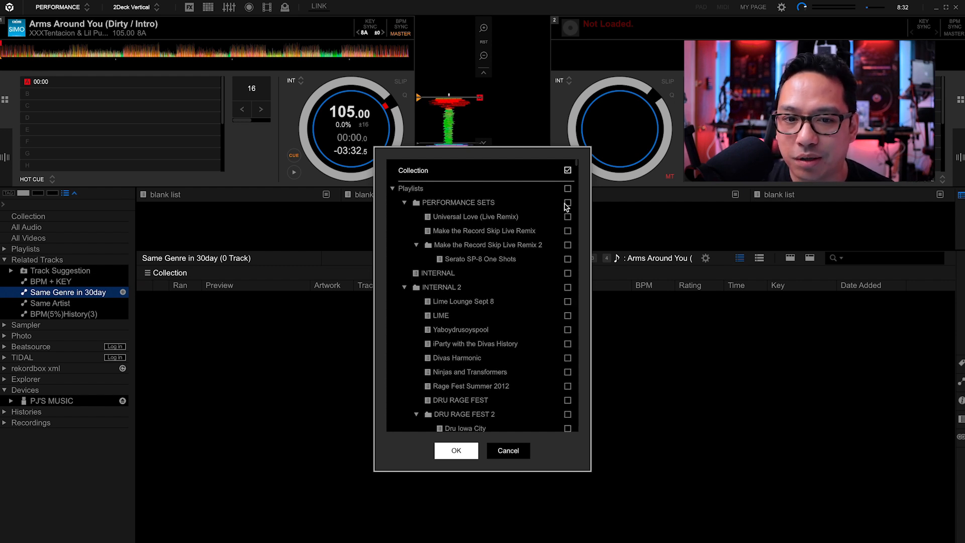
pyautogui.click(567, 231)
pyautogui.click(568, 301)
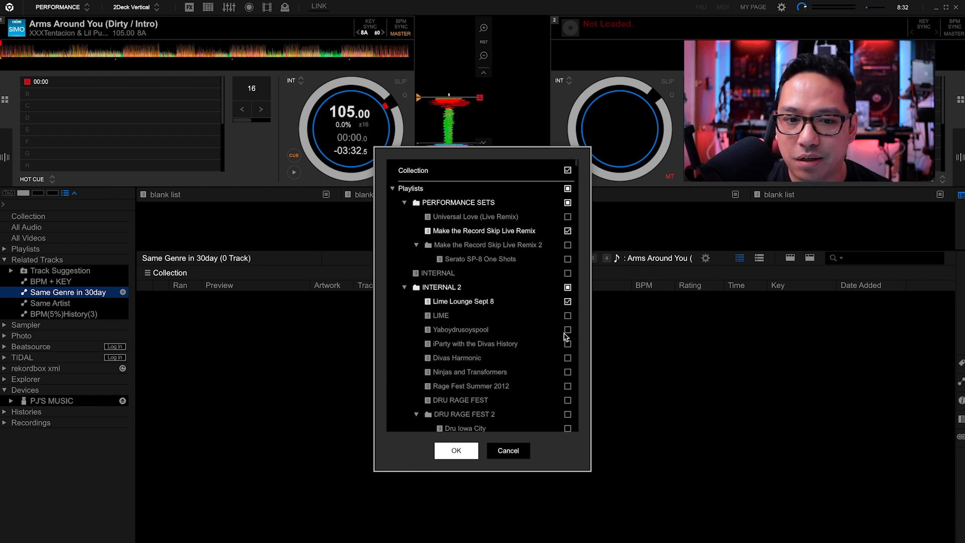
pyautogui.scroll(-1, 566, 337)
pyautogui.click(568, 342)
pyautogui.scroll(1, 567, 346)
pyautogui.scroll(1, 568, 347)
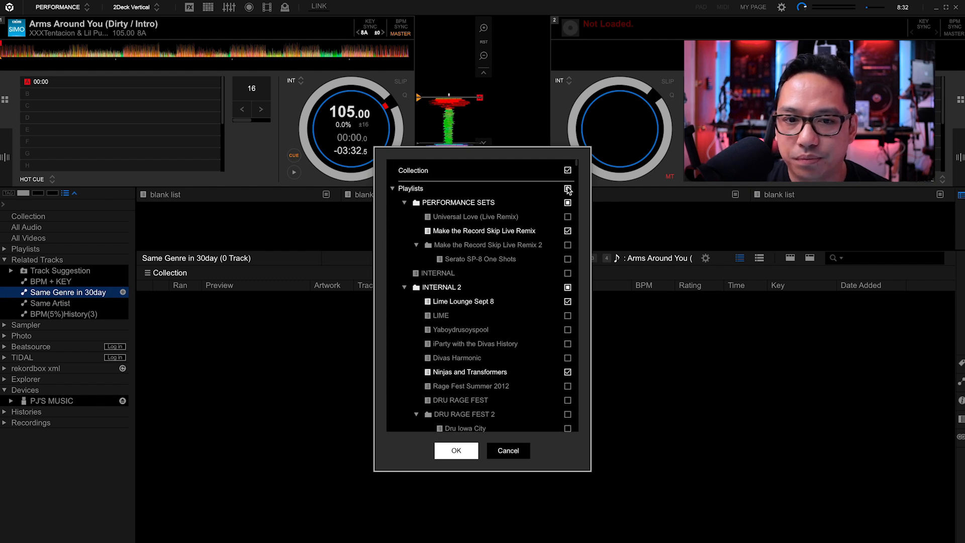
# - Include all playlists as sources for the Same Genre in 30day list again and apply the selection
pyautogui.click(568, 189)
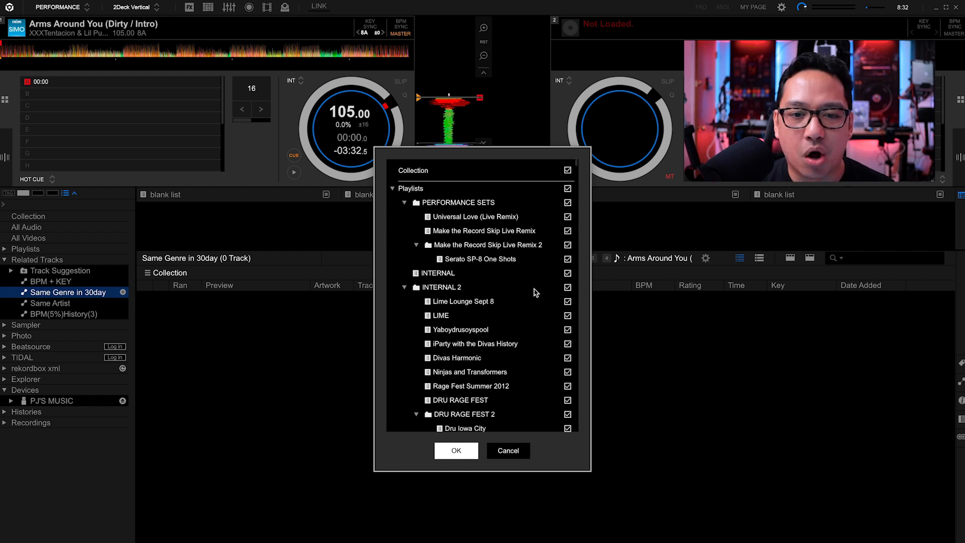
pyautogui.scroll(-1, 545, 331)
pyautogui.scroll(-5, 545, 332)
pyautogui.scroll(8, 545, 331)
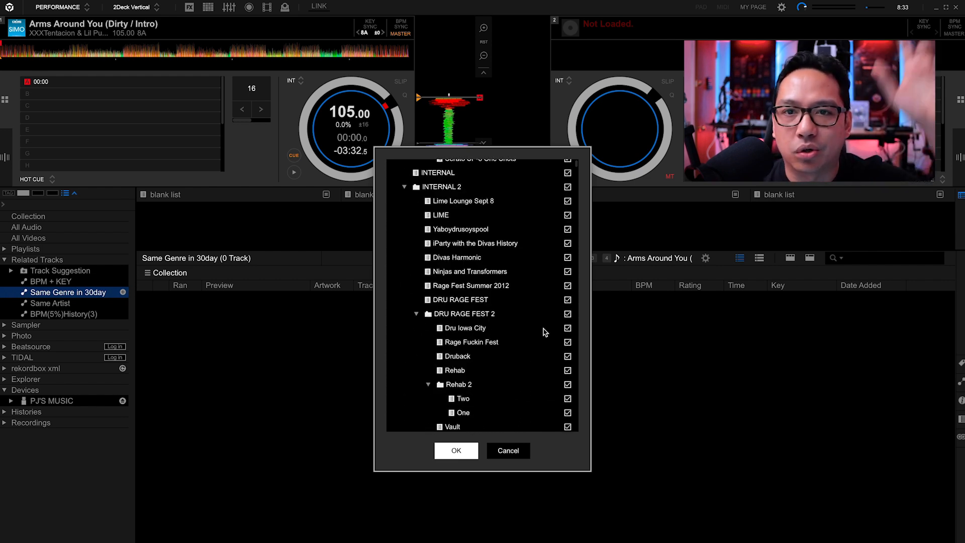
pyautogui.click(454, 451)
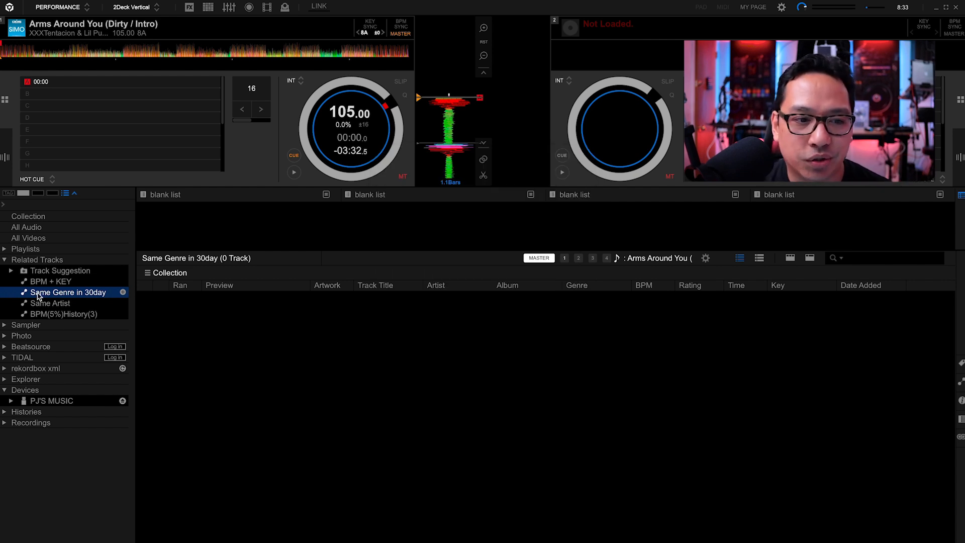
# - Review the actions available for the Same Genre in 30day list, including turning it into a playlist
pyautogui.rightClick(69, 295)
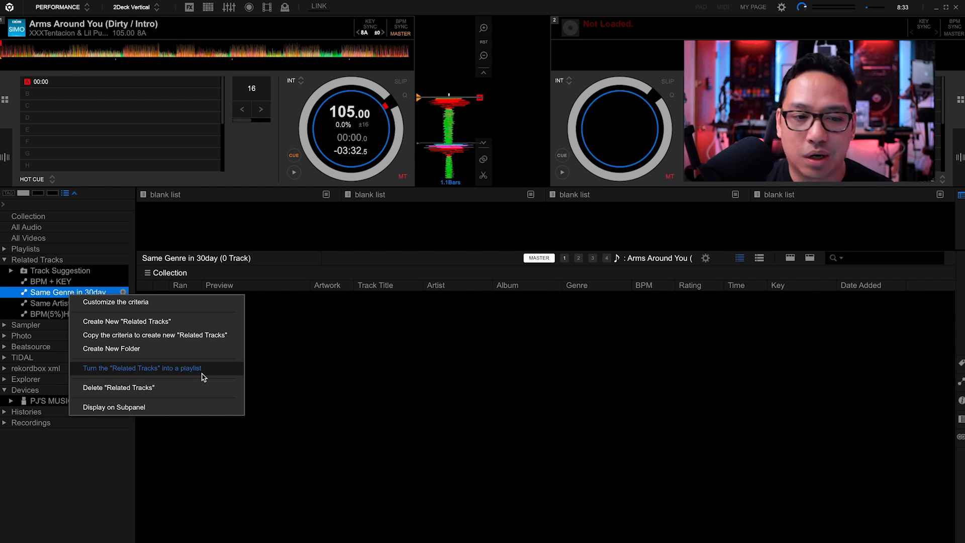
pyautogui.click(44, 294)
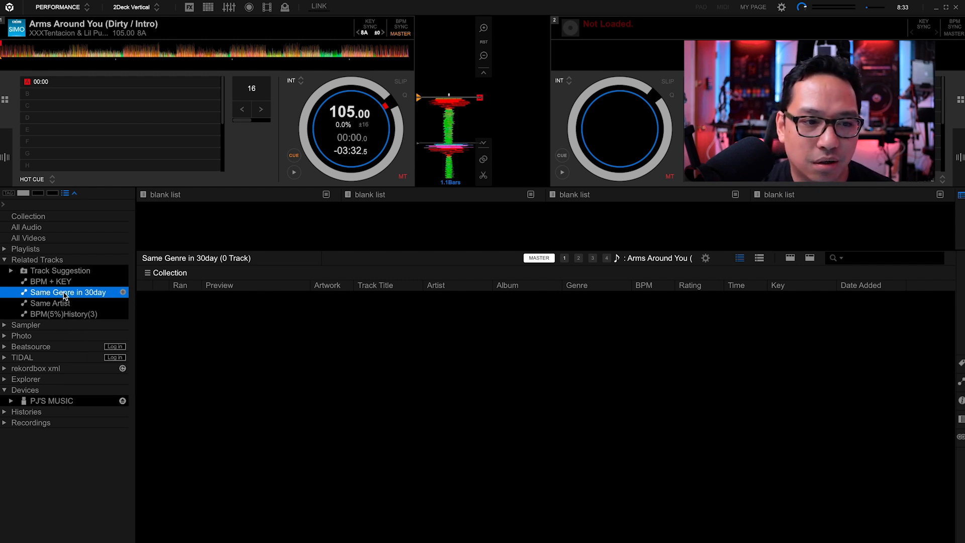
pyautogui.rightClick(65, 296)
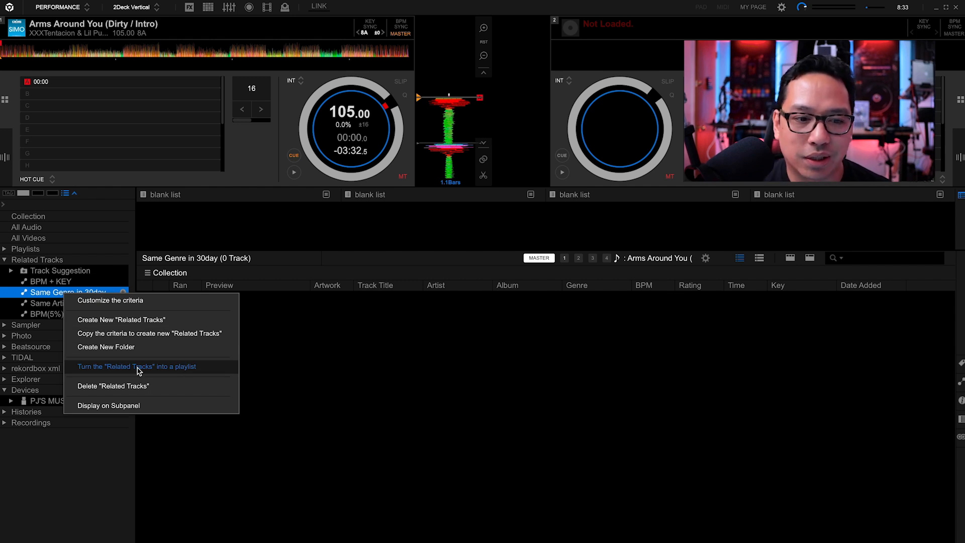
pyautogui.click(357, 386)
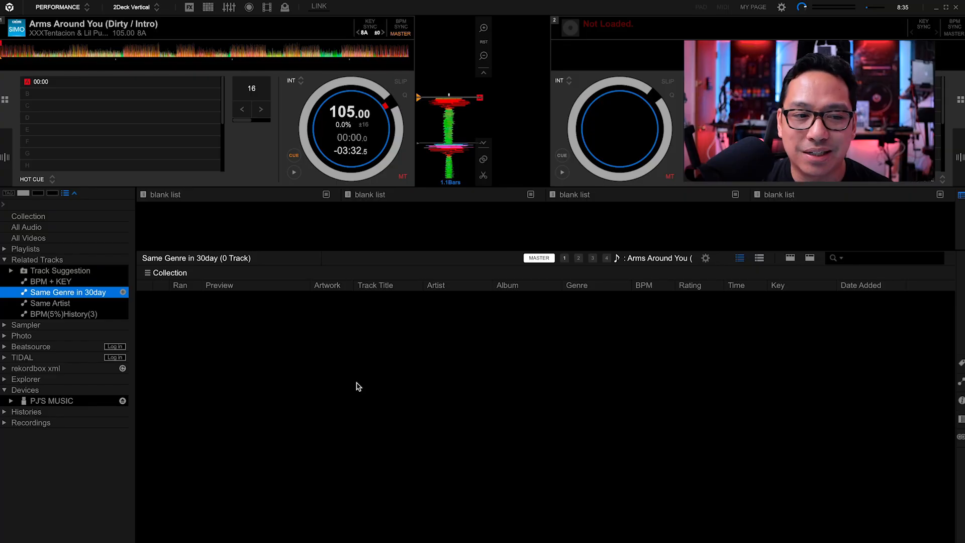
# - Show the BPM(5%)History(3) related tracks and review the actions available for the list, including displaying it on the subpanel
pyautogui.click(67, 314)
pyautogui.rightClick(67, 313)
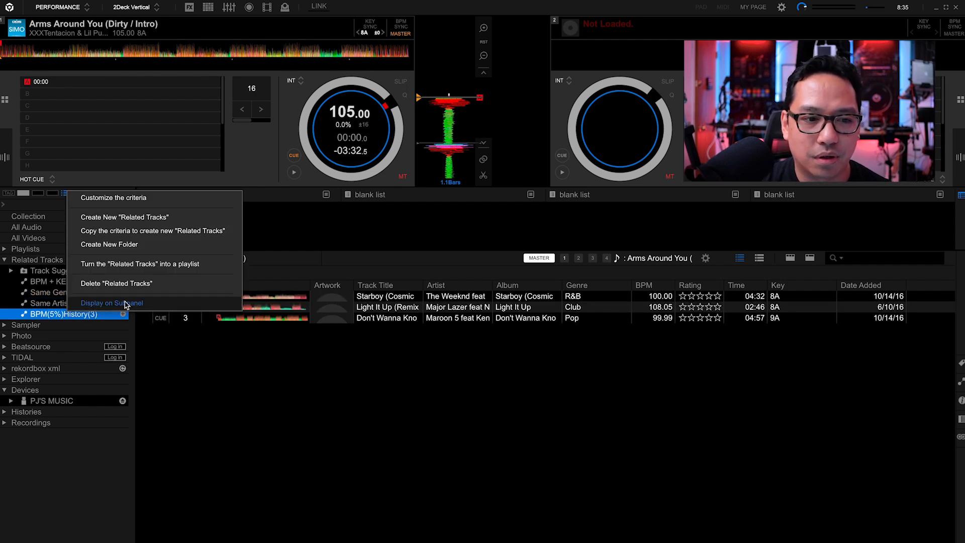
pyautogui.click(340, 362)
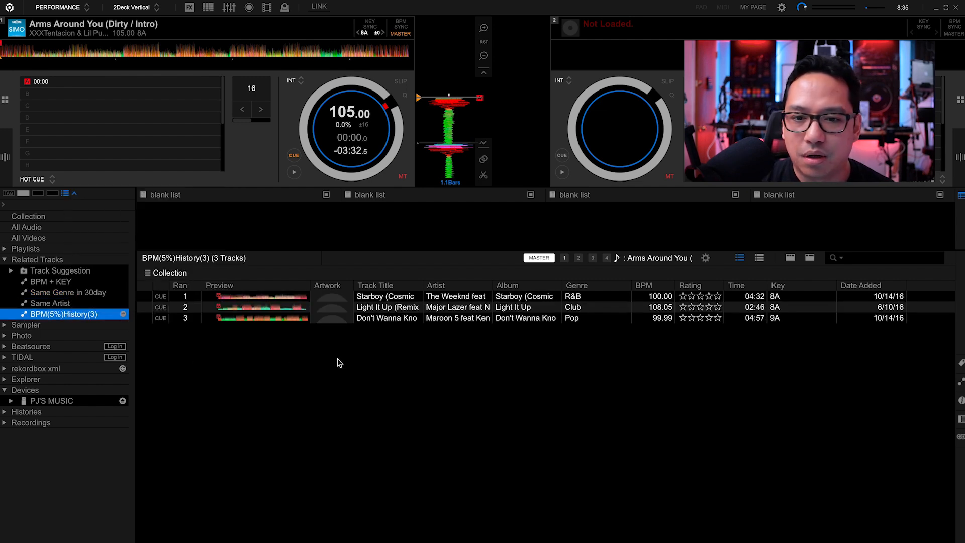
# - Review the BPM(5%)History(3) criteria and the History choices for the number of tracks before and after the track
pyautogui.click(705, 257)
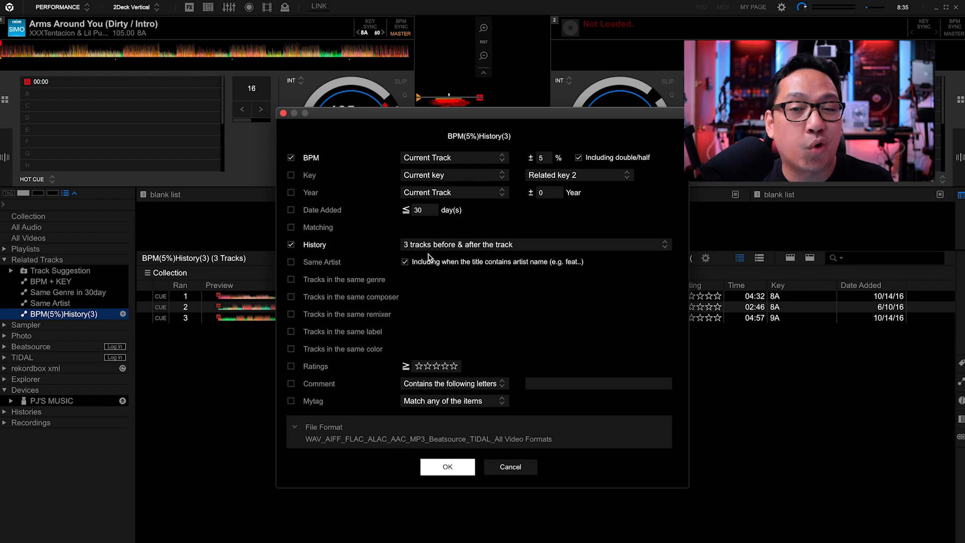
pyautogui.click(617, 246)
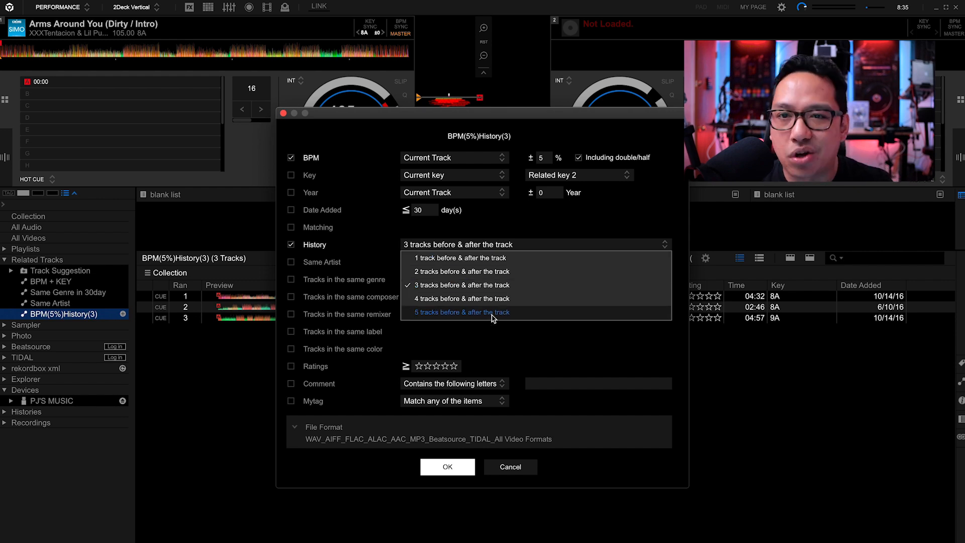
pyautogui.click(609, 372)
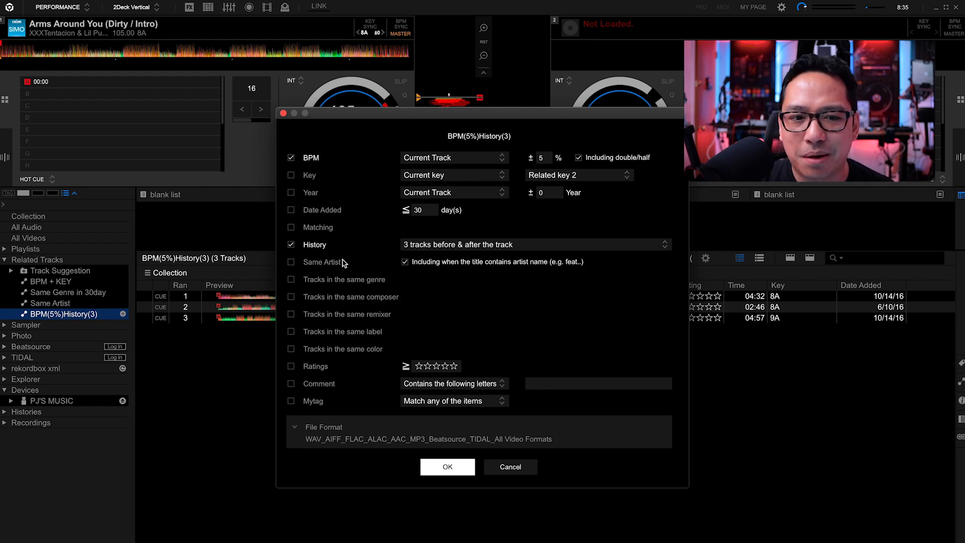
pyautogui.click(447, 467)
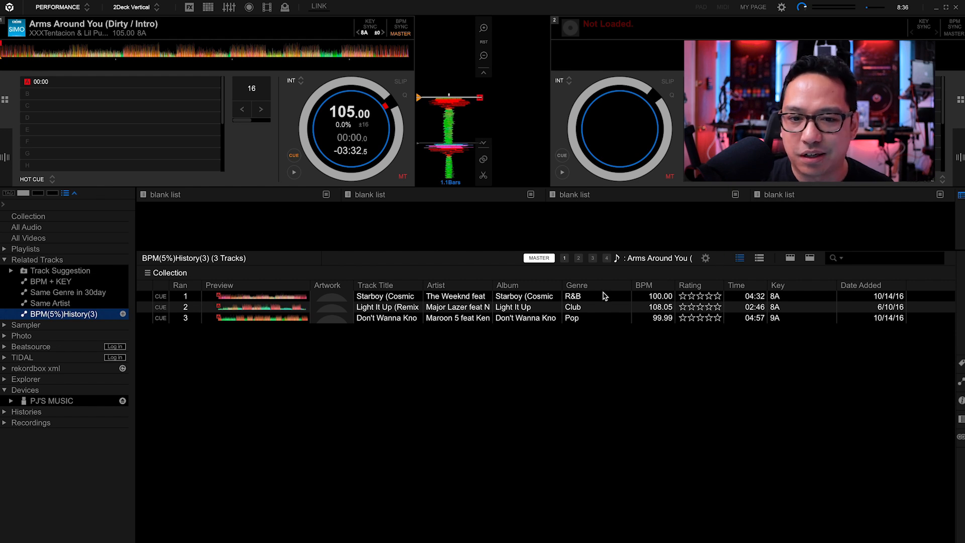
# - Reopen the criteria of the BPM(5%)History(3) list
pyautogui.click(706, 257)
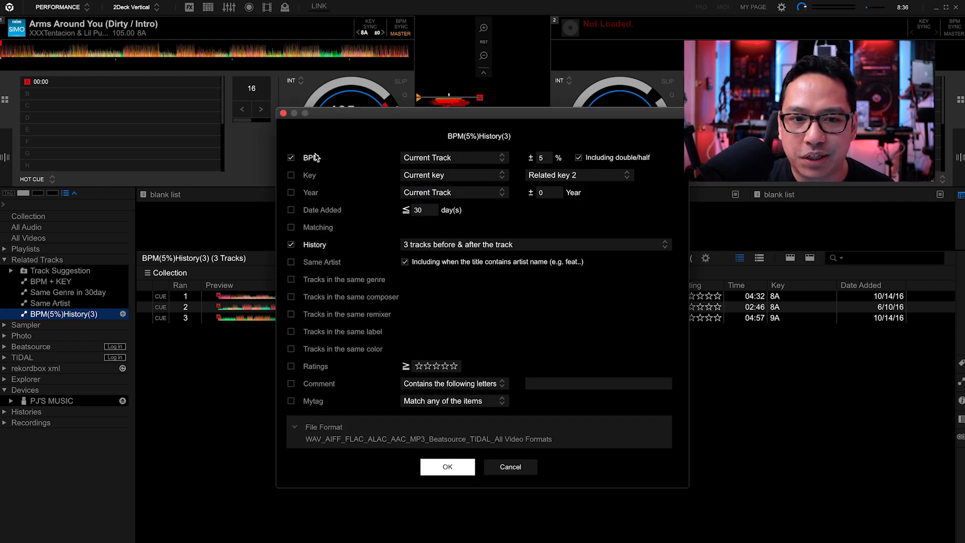